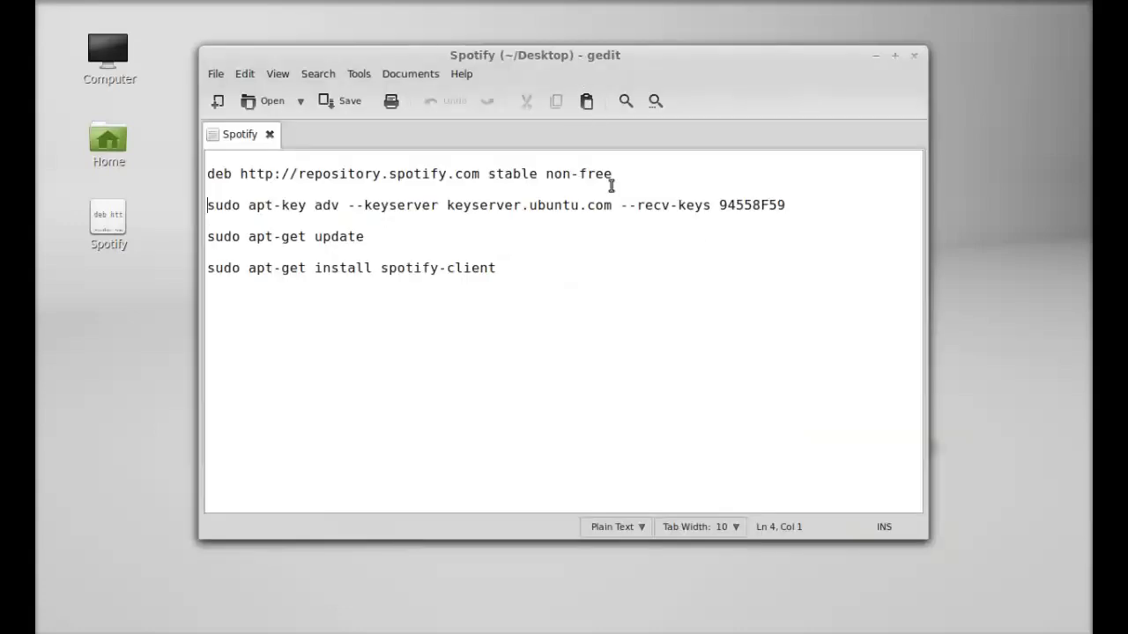
pyautogui.moveTo(616, 173); pyautogui.dragTo(208, 174)
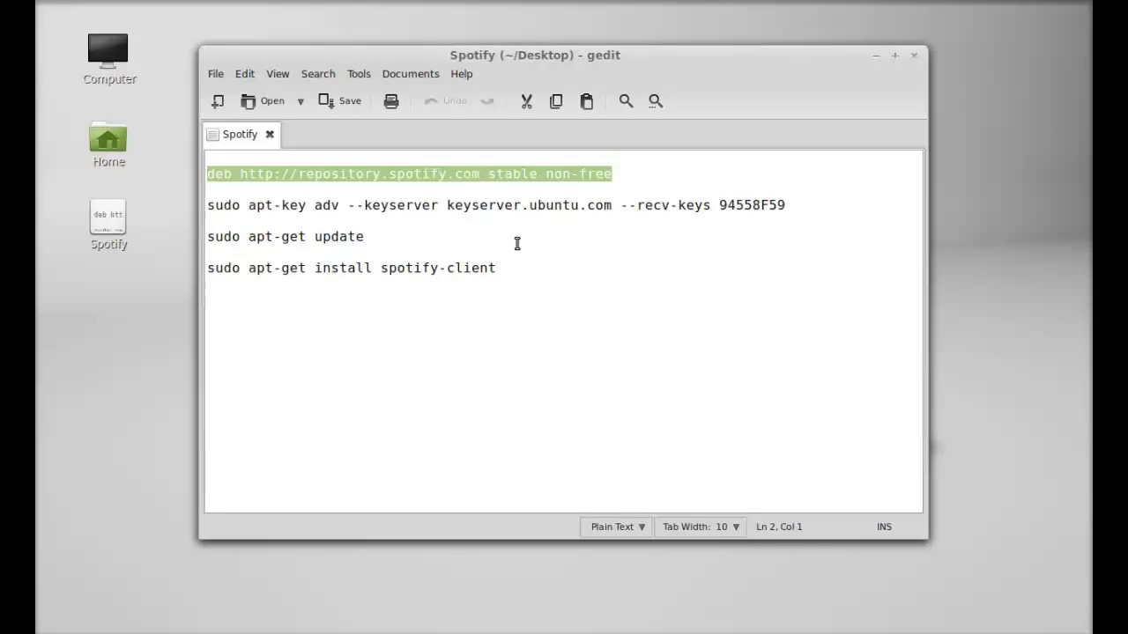
pyautogui.rightClick(537, 179)
# Copy the repository line, then launch Software Sources from the Mint menu with the admin password.
pyautogui.click(566, 247)
pyautogui.click(66, 630)
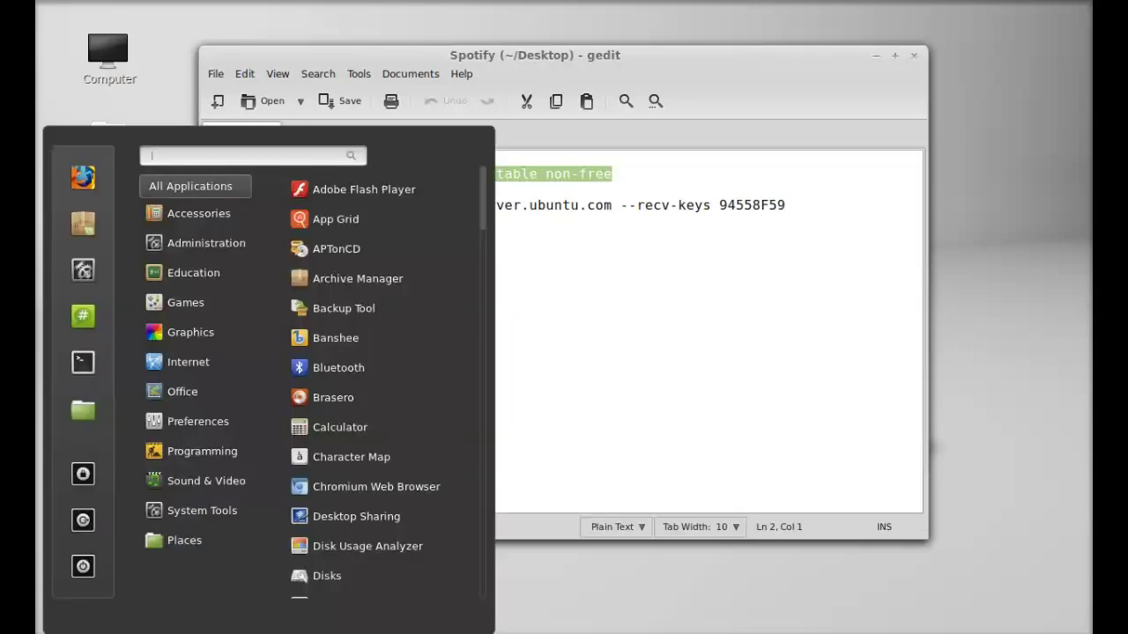
pyautogui.write('soft')
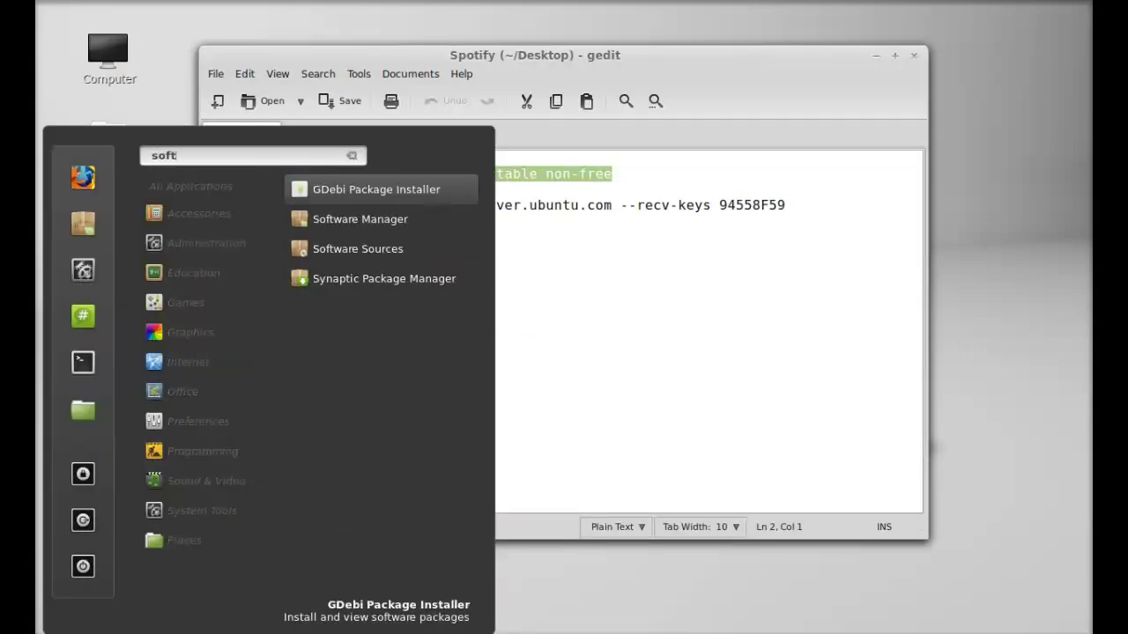
pyautogui.click(371, 246)
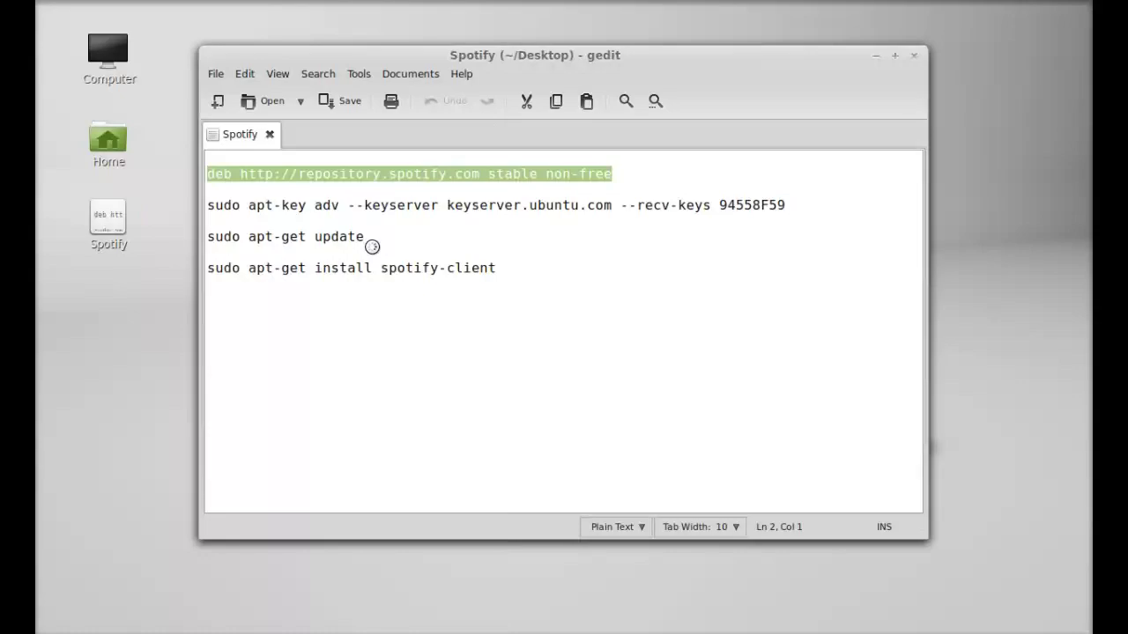
pyautogui.write('*******')
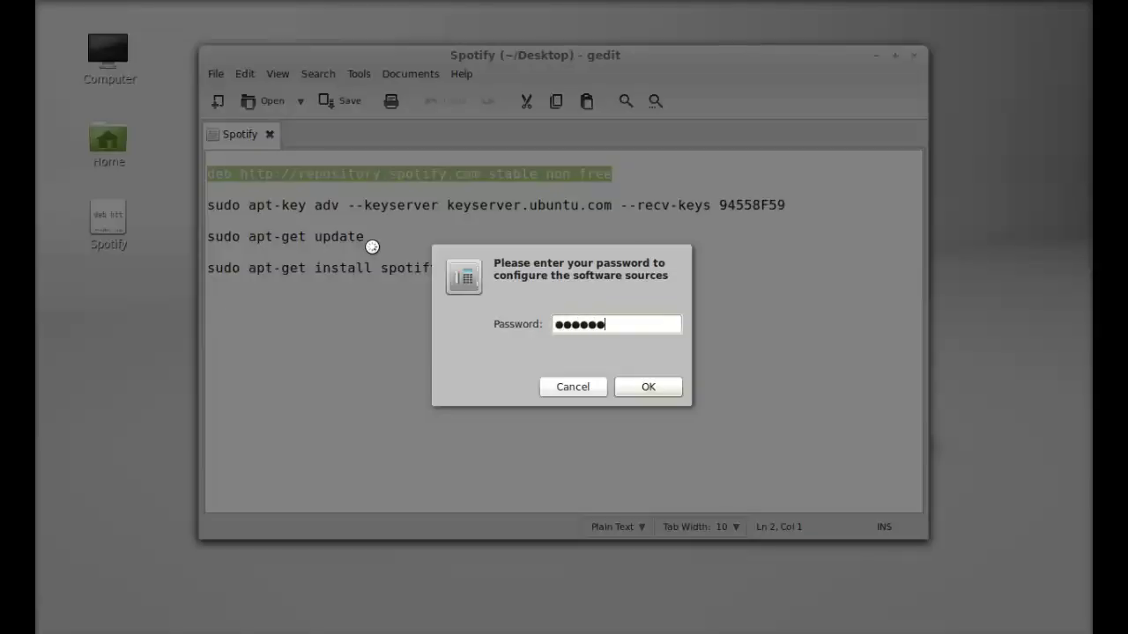
pyautogui.press('Return')
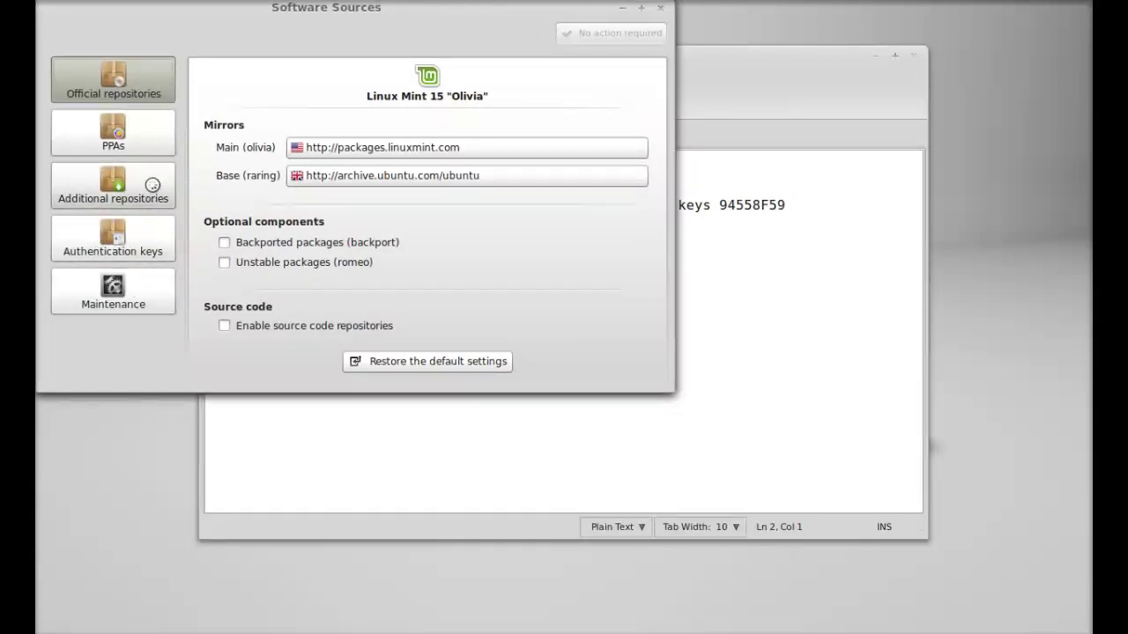
pyautogui.click(152, 184)
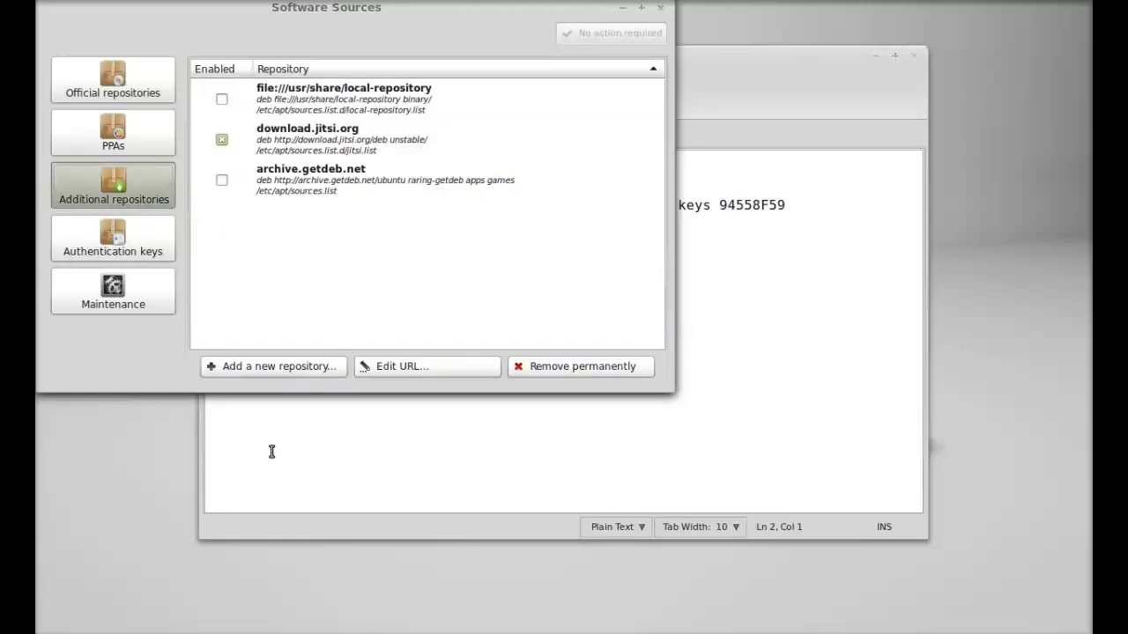
pyautogui.click(269, 368)
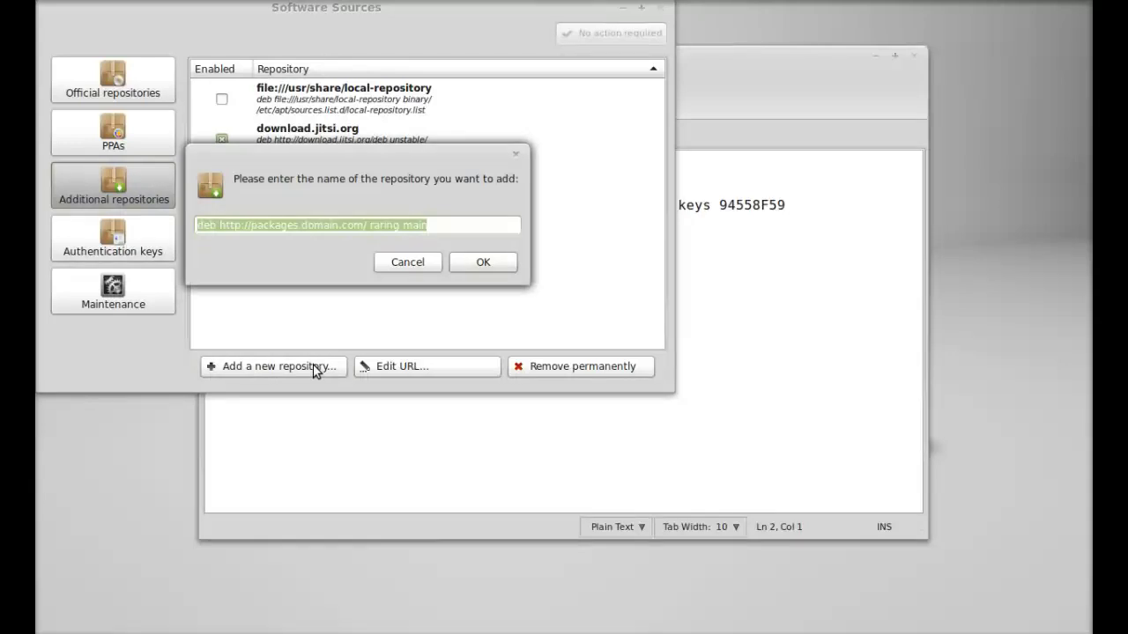
pyautogui.press('BackSpace')
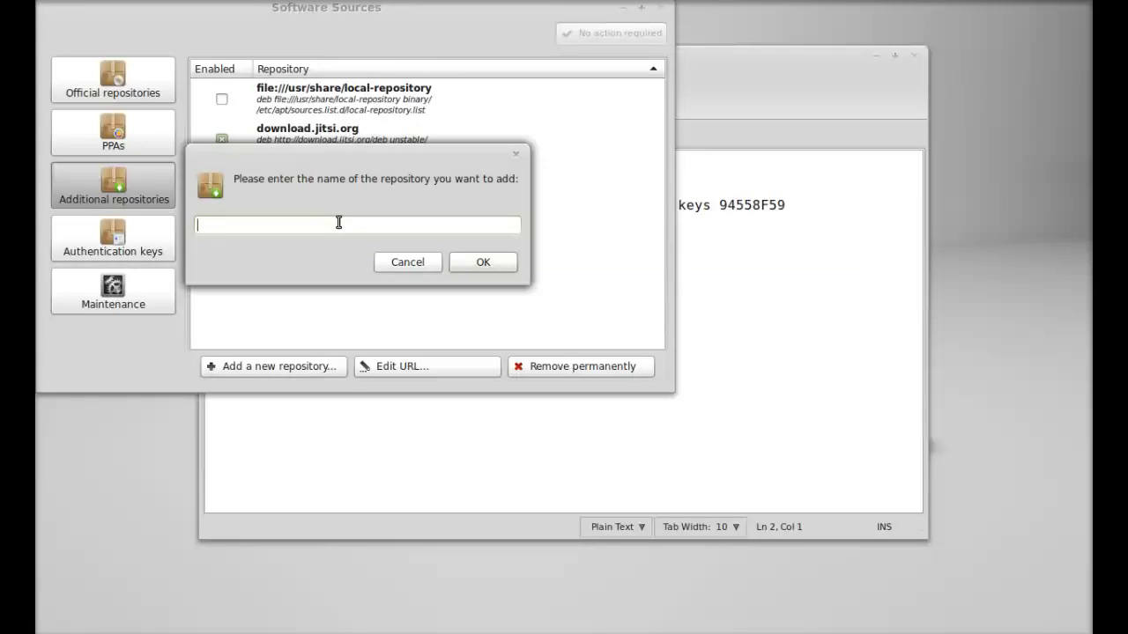
pyautogui.hotkey('ctrl', 'v')
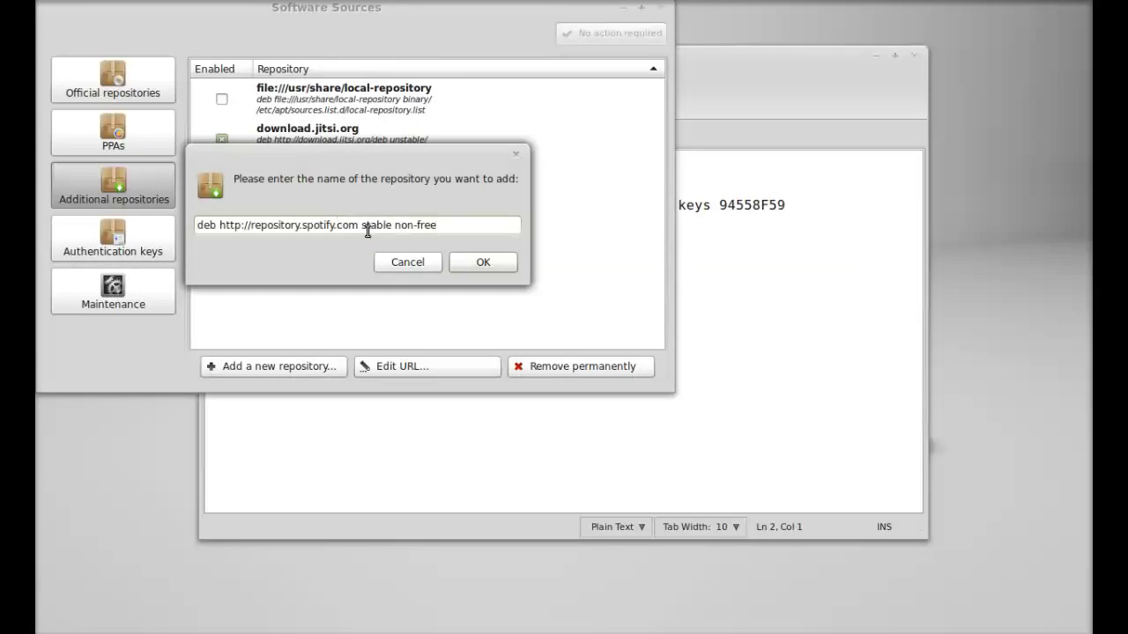
pyautogui.click(476, 264)
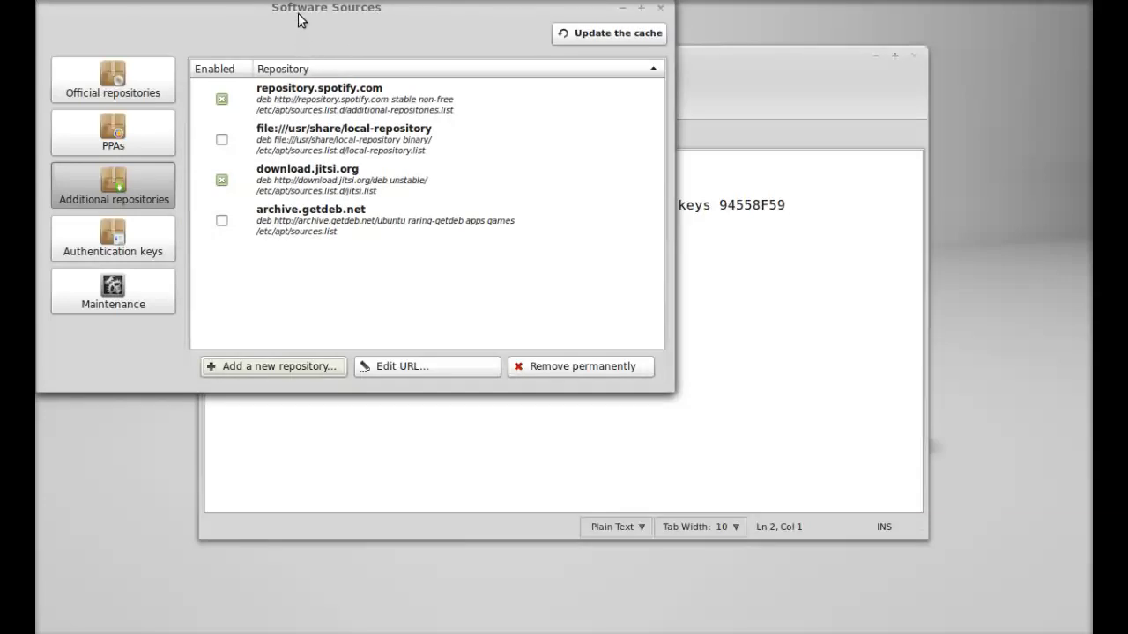
pyautogui.moveTo(297, 17); pyautogui.dragTo(395, 56)
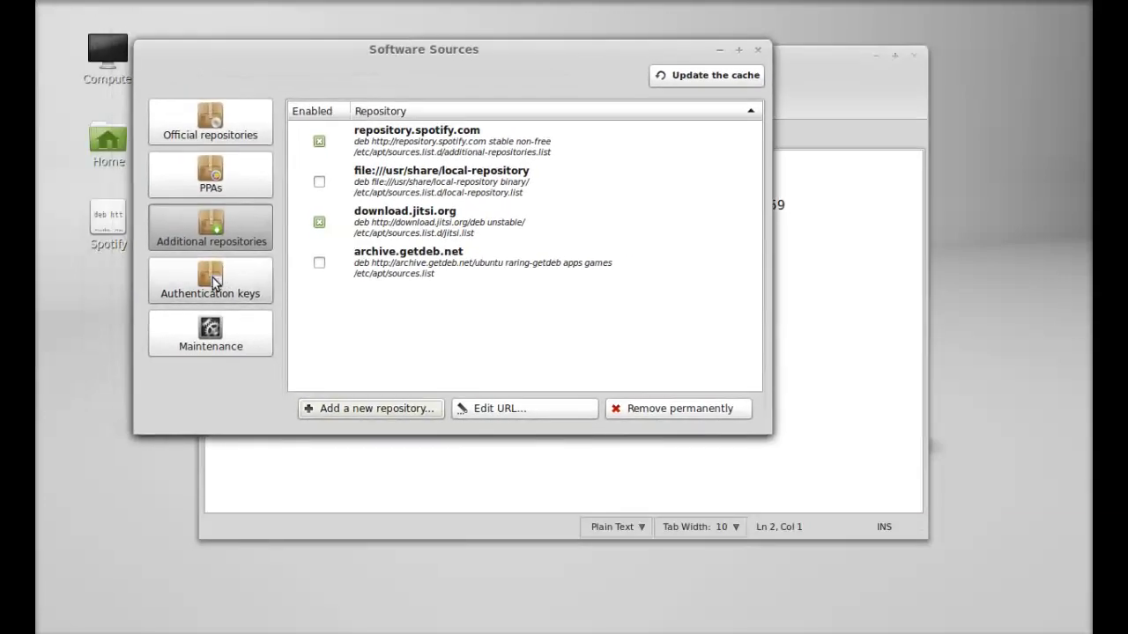
pyautogui.click(758, 50)
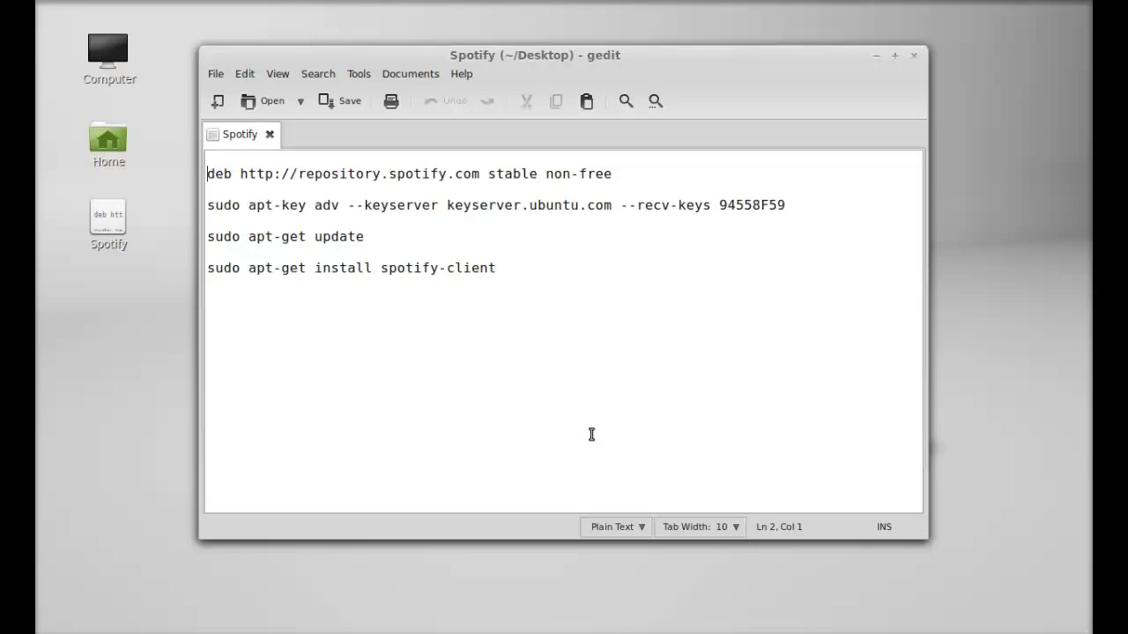
# Open a Terminal alongside gedit and copy the apt-key command from line 2.
pyautogui.hotkey('ctrl', 'alt', 't')
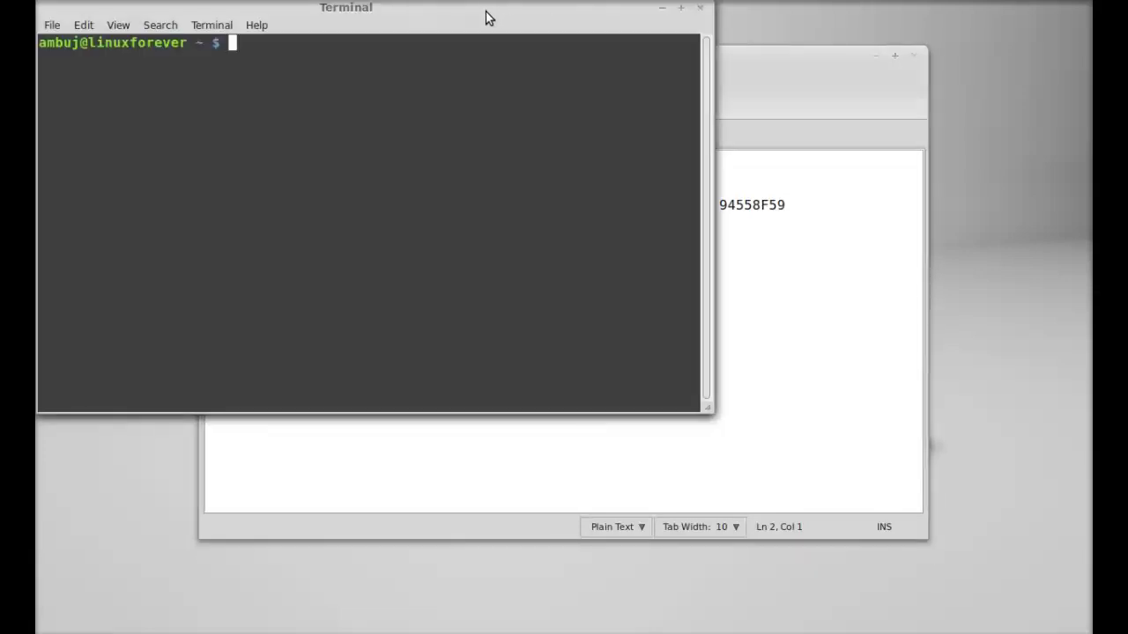
pyautogui.moveTo(485, 11); pyautogui.dragTo(715, 147)
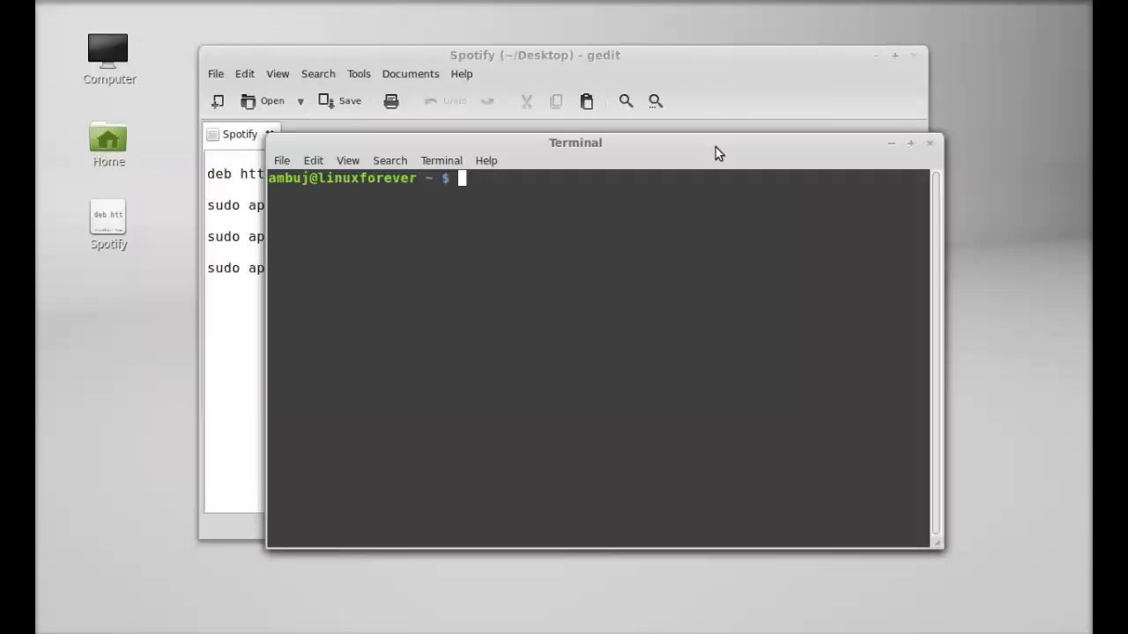
pyautogui.click(705, 71)
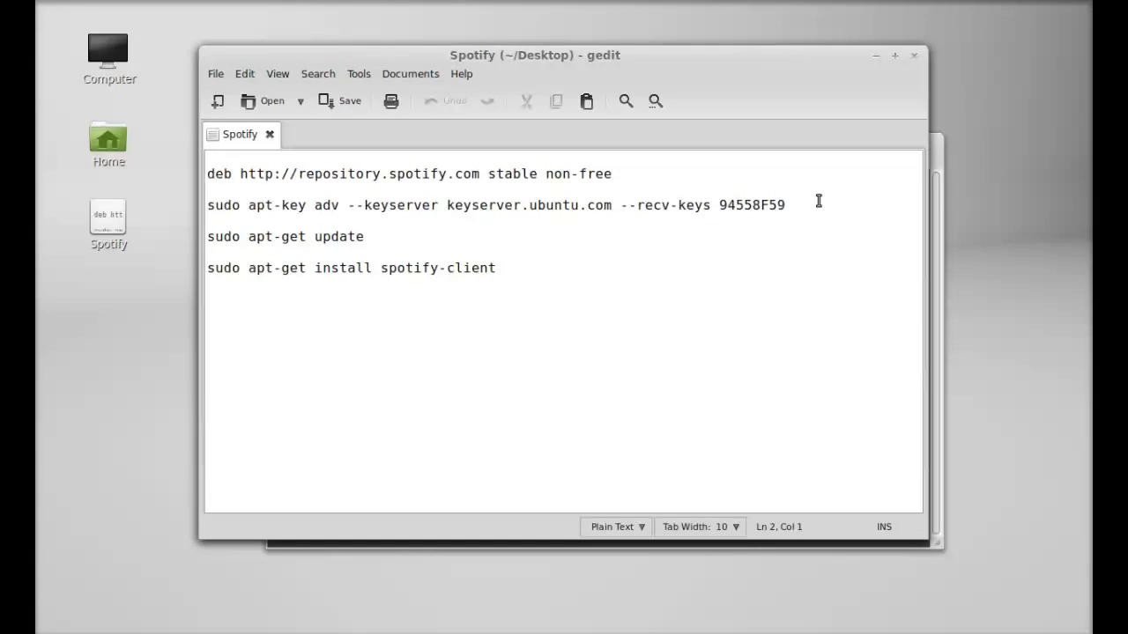
pyautogui.moveTo(815, 201); pyautogui.dragTo(209, 205)
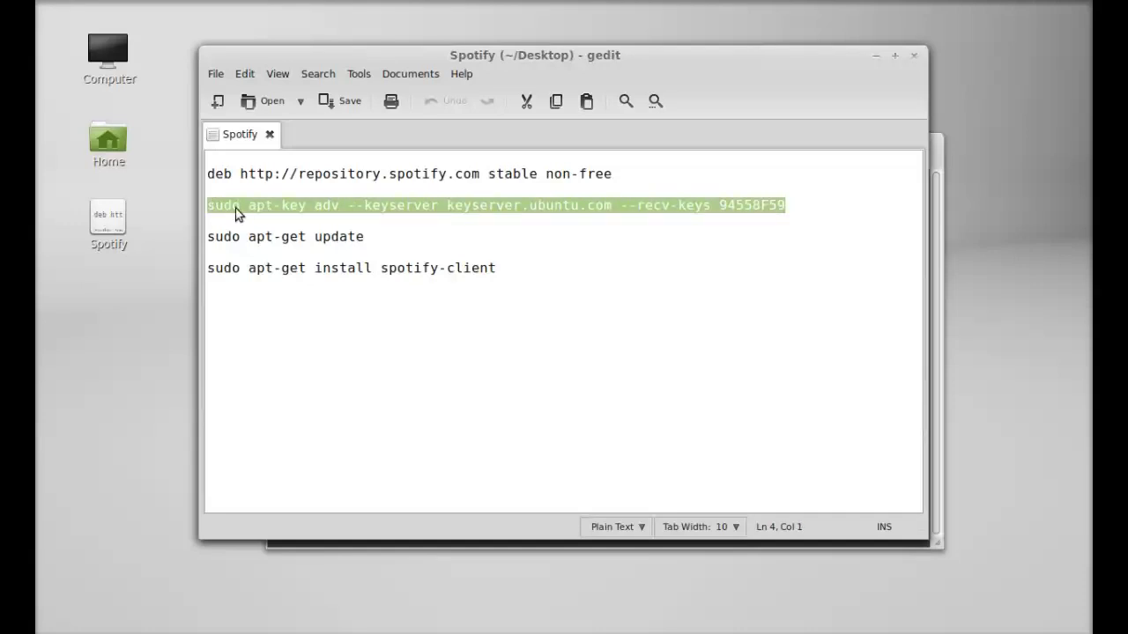
pyautogui.rightClick(235, 208)
pyautogui.click(273, 276)
# Run the sudo apt-key command to fetch key 94558F59 from keyserver.ubuntu.com, then minimize gedit.
pyautogui.hotkey('ctrl', 'alt', 't')
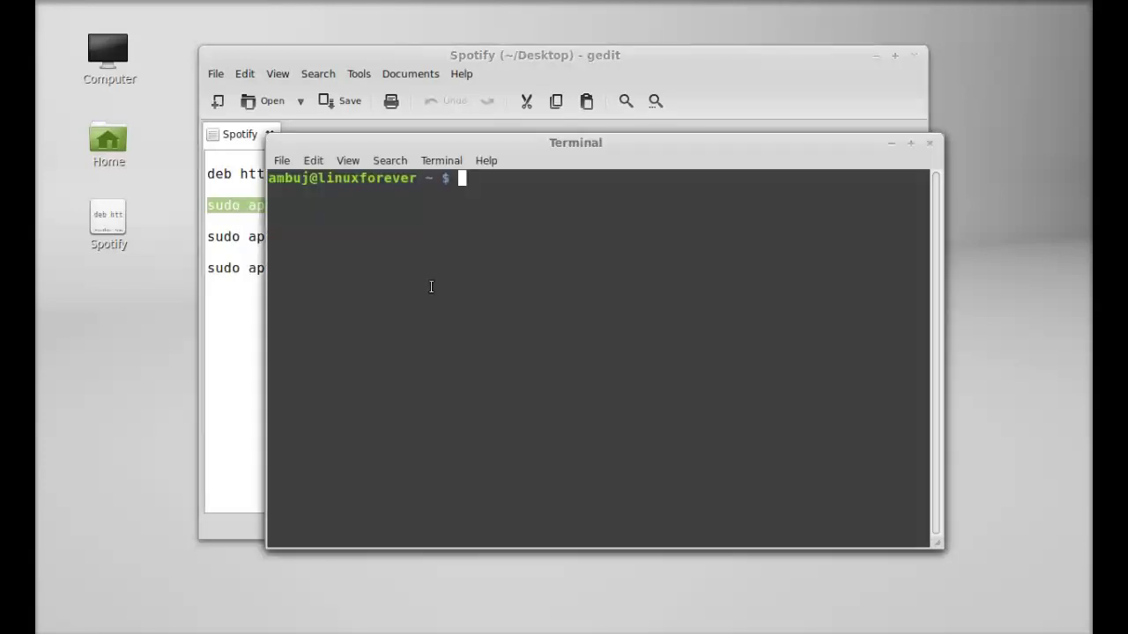
pyautogui.rightClick(463, 180)
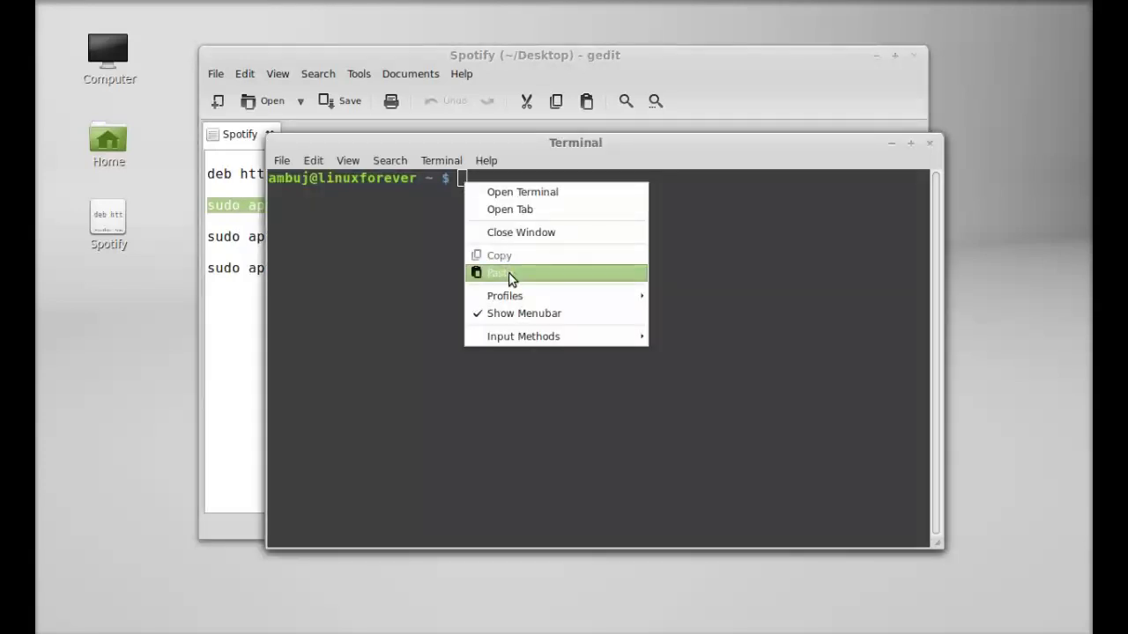
pyautogui.click(498, 274)
pyautogui.press('Return')
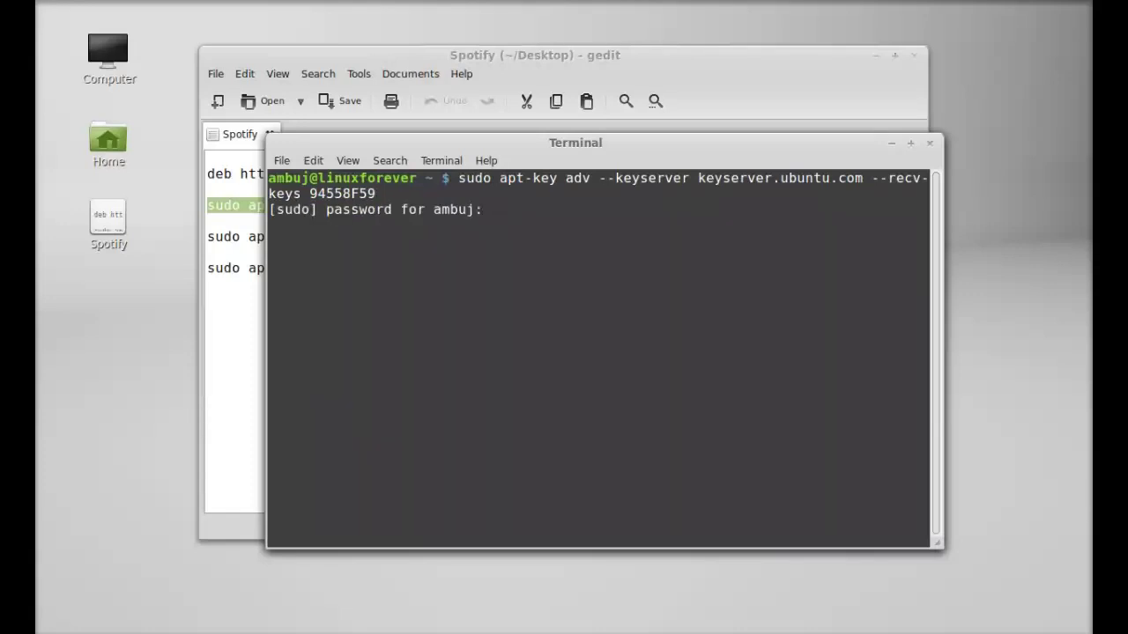
pyautogui.press('Return')
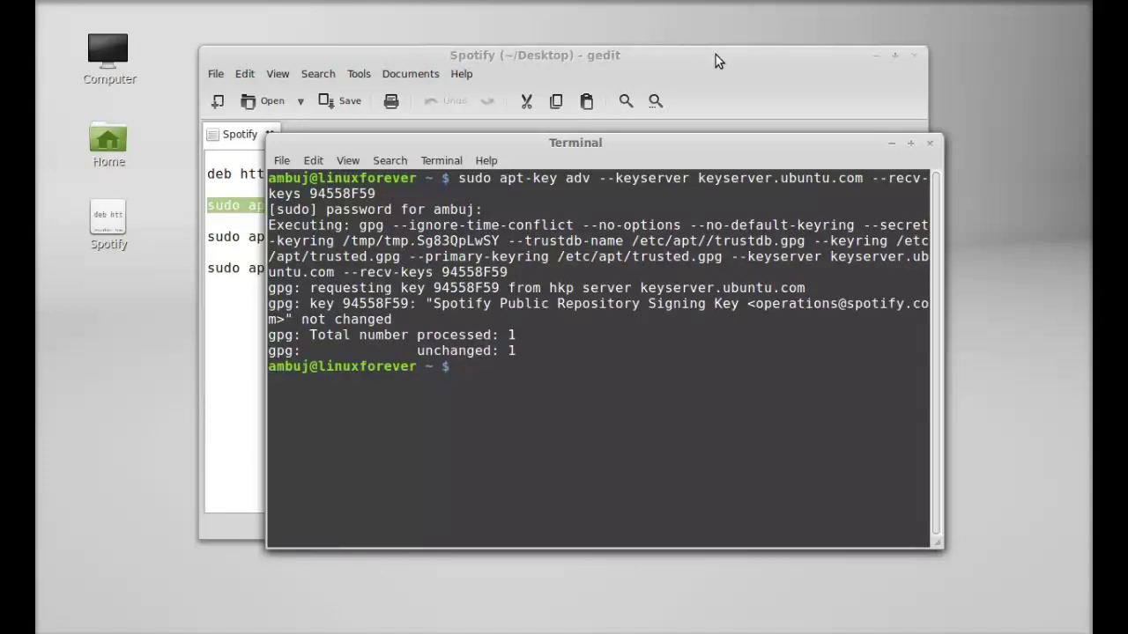
pyautogui.click(878, 57)
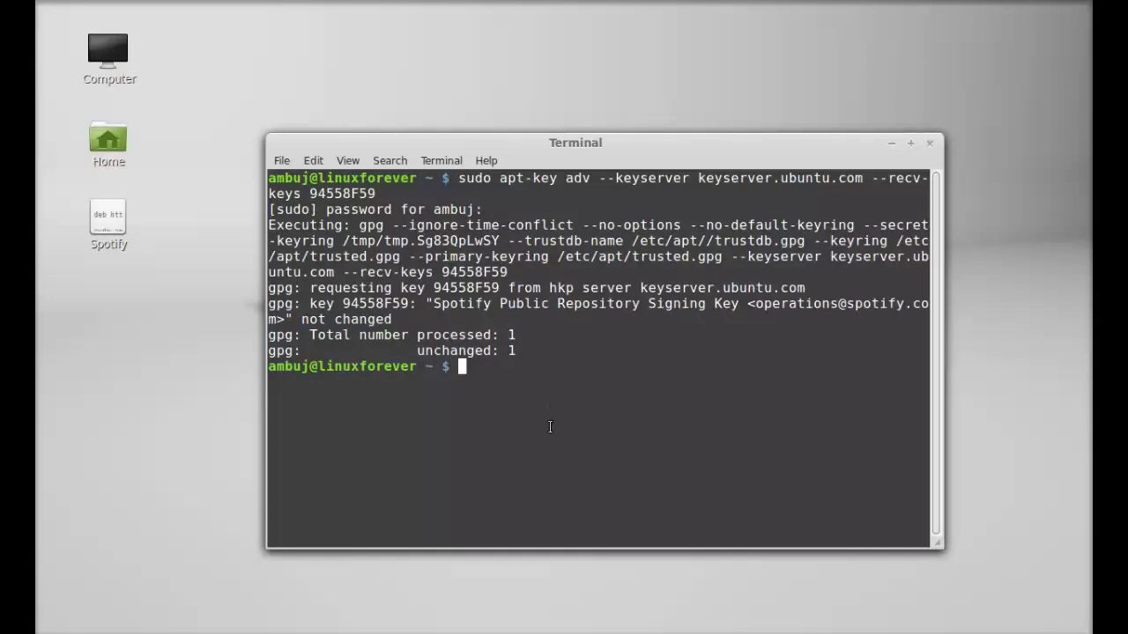
# Run sudo apt-get update to refresh package lists, including repository.spotify.com.
pyautogui.write('sudo apt-ge')
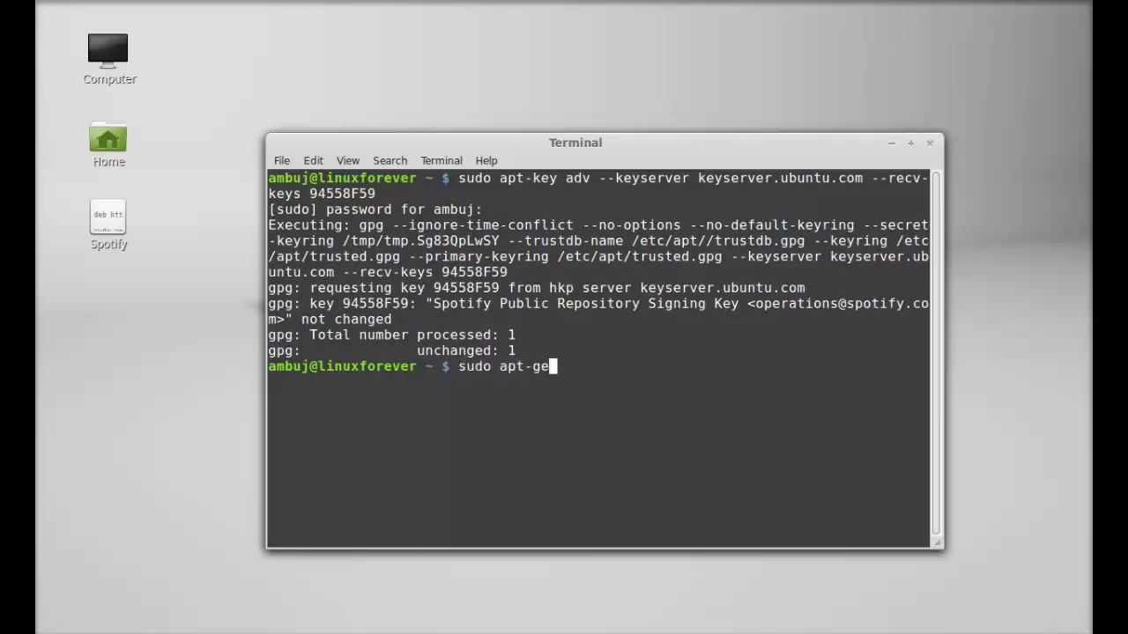
pyautogui.write('t update')
pyautogui.press('Return')
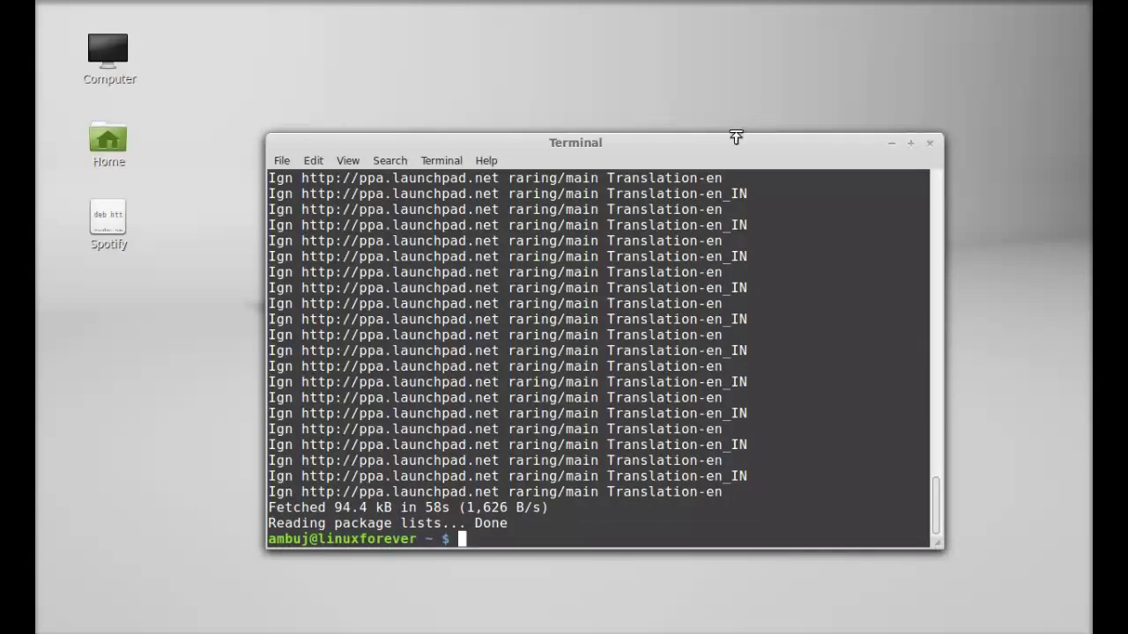
pyautogui.moveTo(732, 139); pyautogui.dragTo(708, 115)
# Copy the spotify-client install command line from the gedit notes.
pyautogui.hotkey('alt', 'Tab')
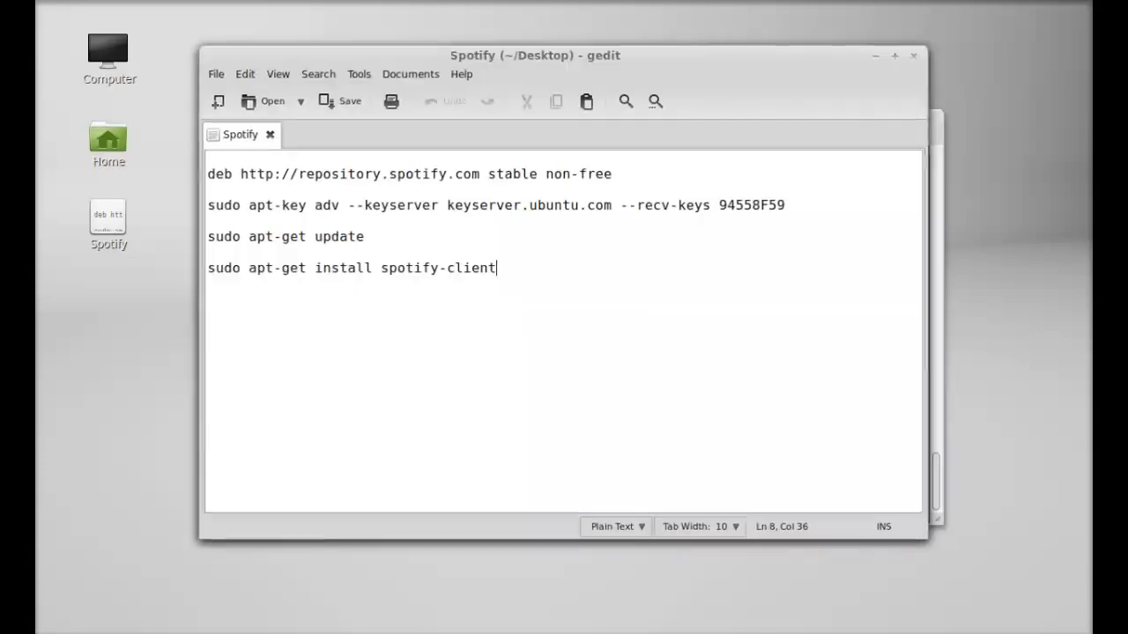
pyautogui.moveTo(517, 280); pyautogui.dragTo(208, 272)
pyautogui.rightClick(209, 269)
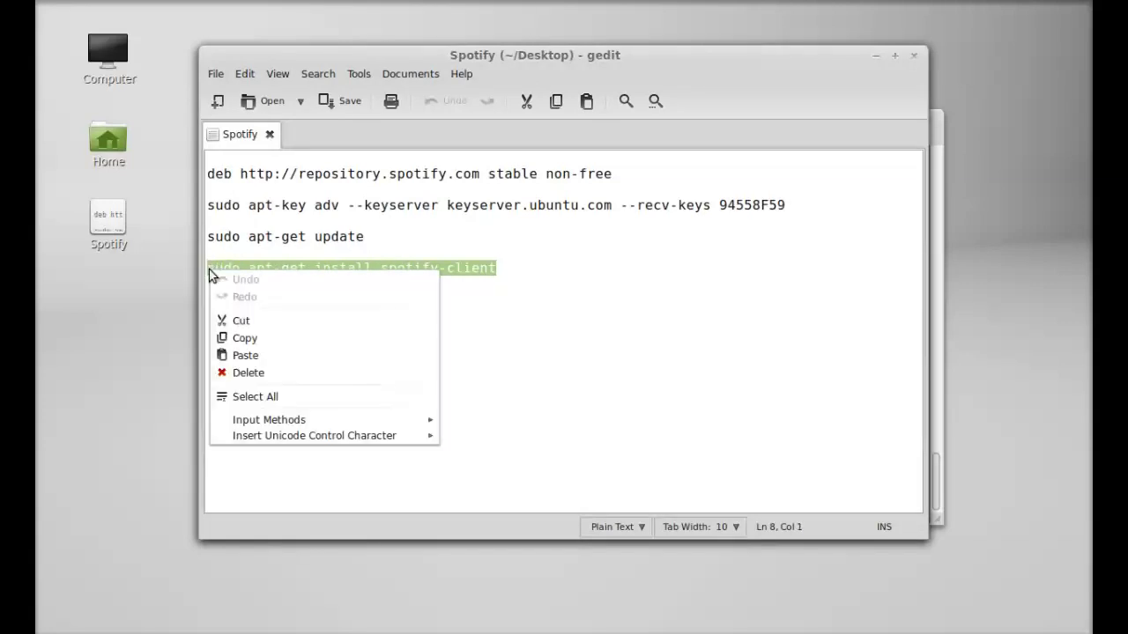
pyautogui.click(251, 337)
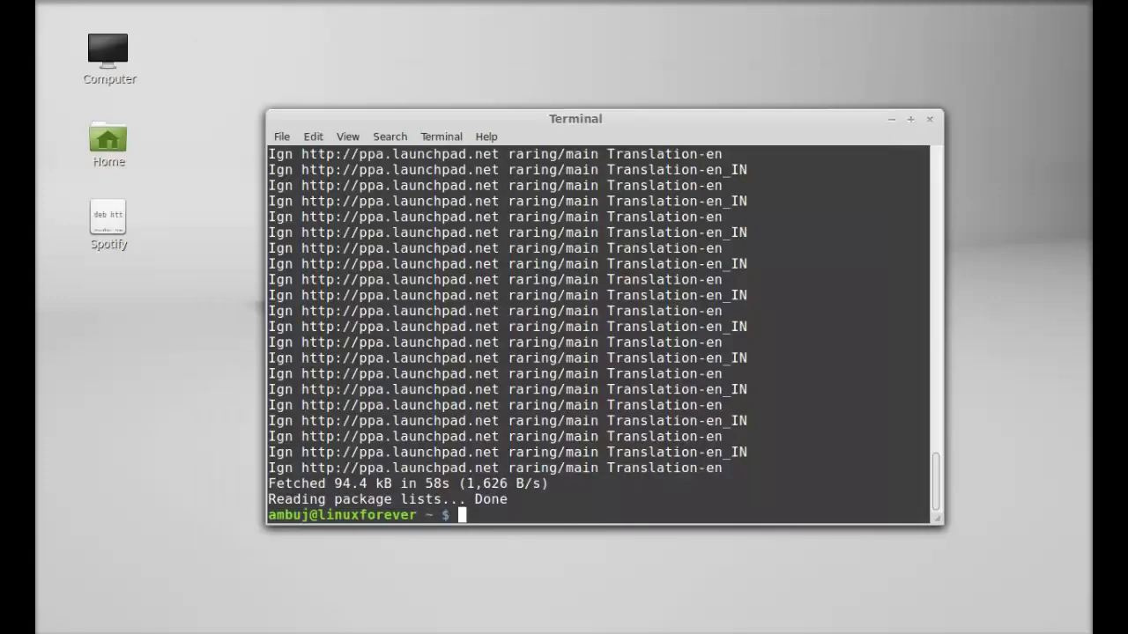
# Paste and run the spotify-client install command in Terminal.
pyautogui.rightClick(465, 514)
pyautogui.click(490, 440)
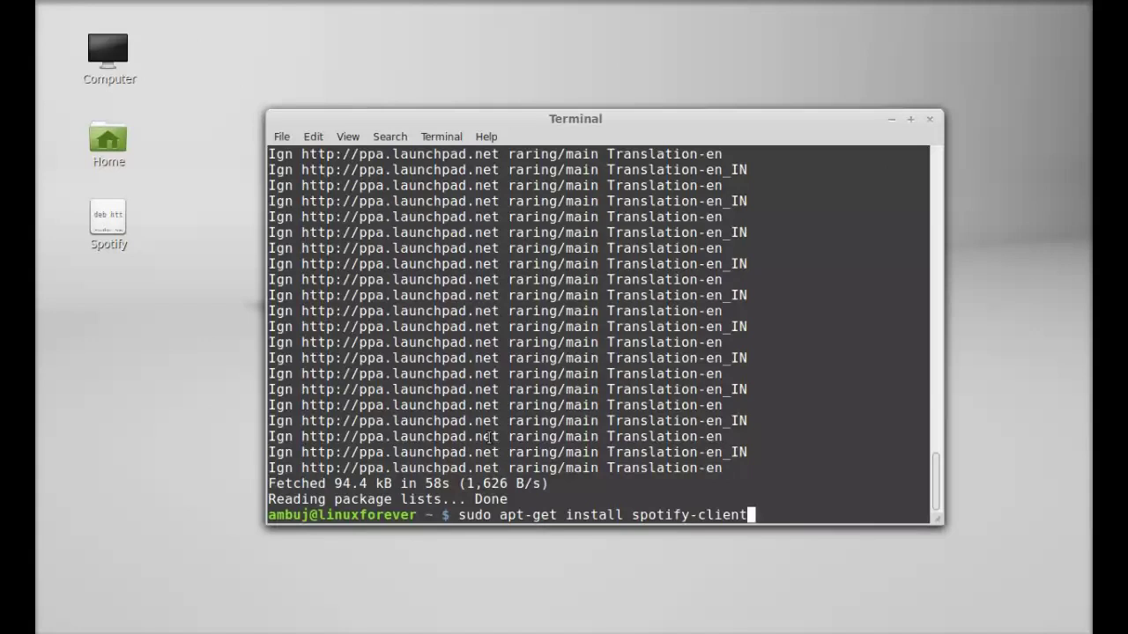
pyautogui.press('Return')
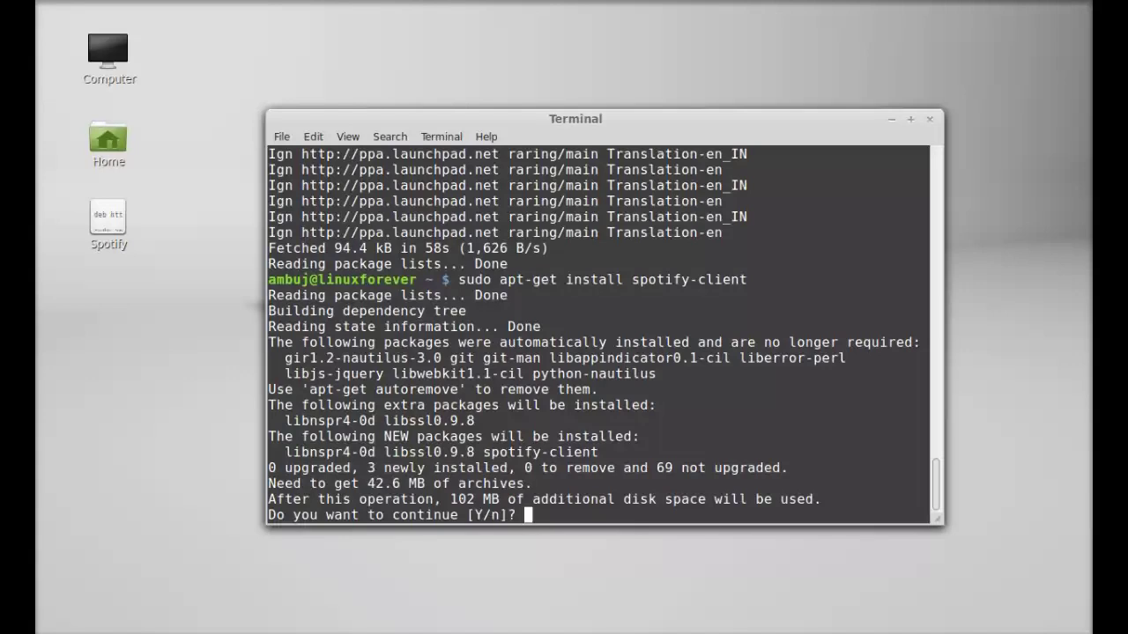
pyautogui.moveTo(522, 127); pyautogui.dragTo(522, 115)
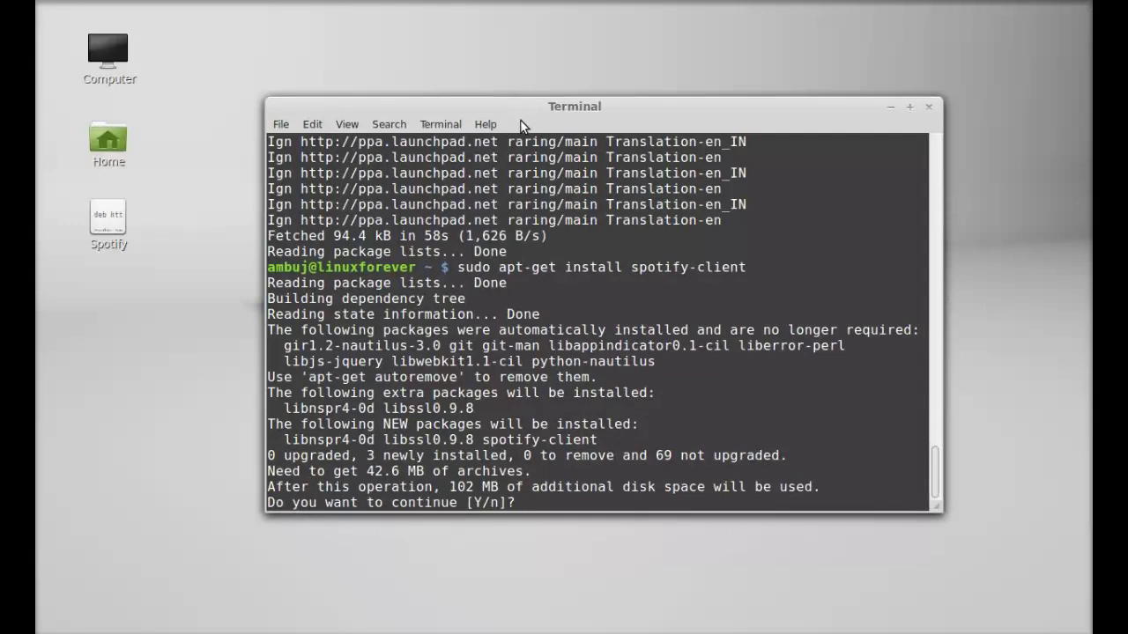
# Answer y to the 42.6 MB download prompt, let spotify-client install, then close Terminal.
pyautogui.write('y')
pyautogui.press('Return')
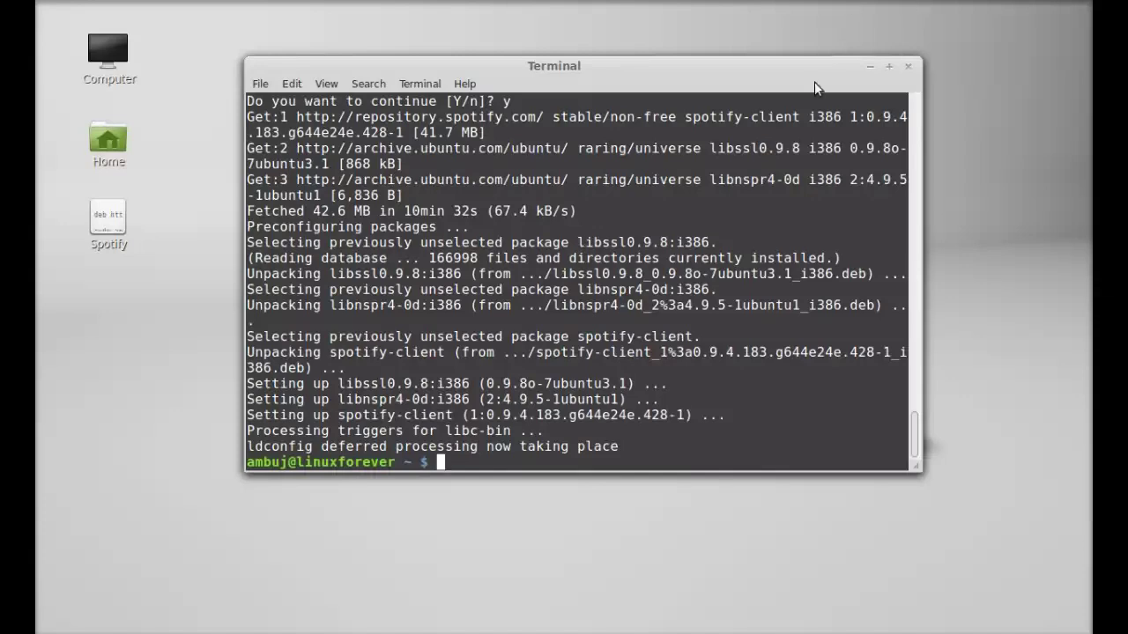
pyautogui.click(907, 67)
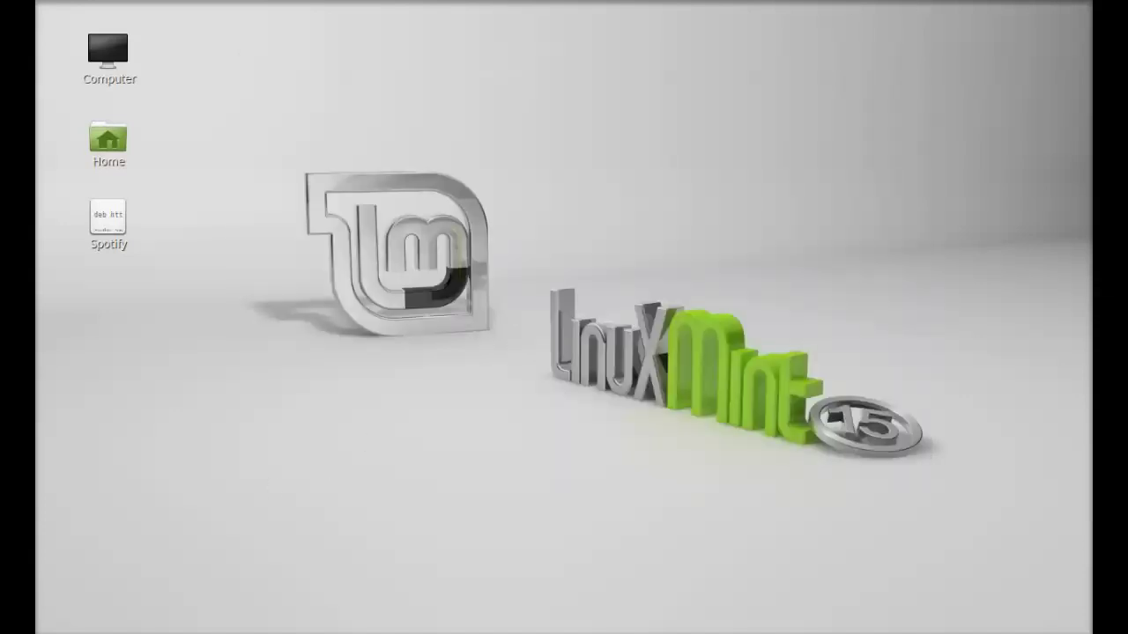
pyautogui.press('super')
pyautogui.write('spo')
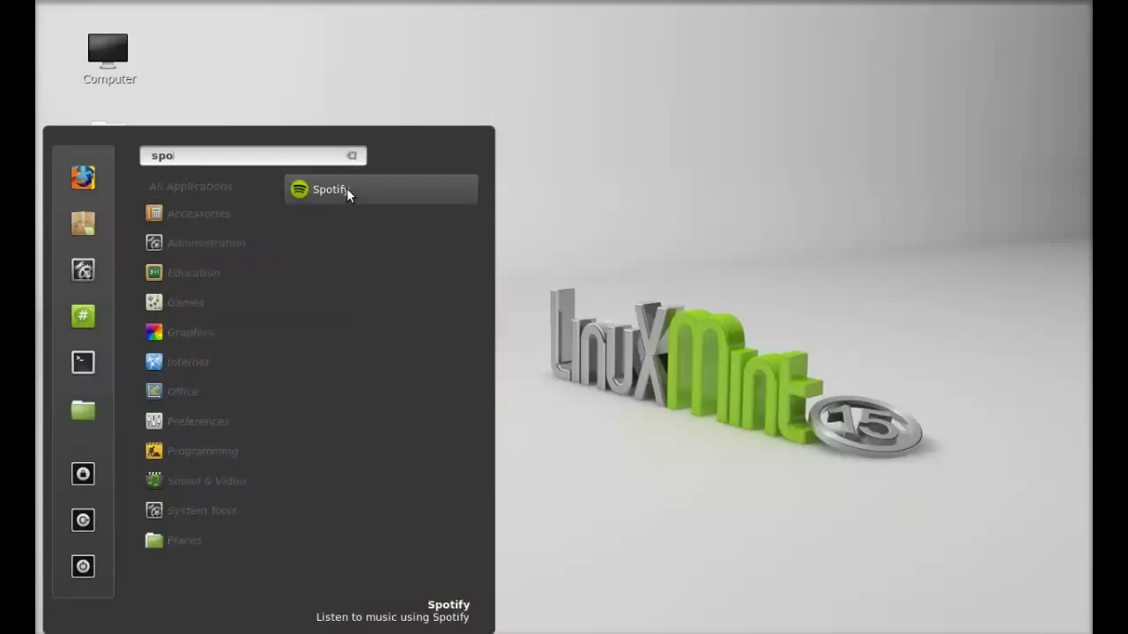
pyautogui.click(396, 191)
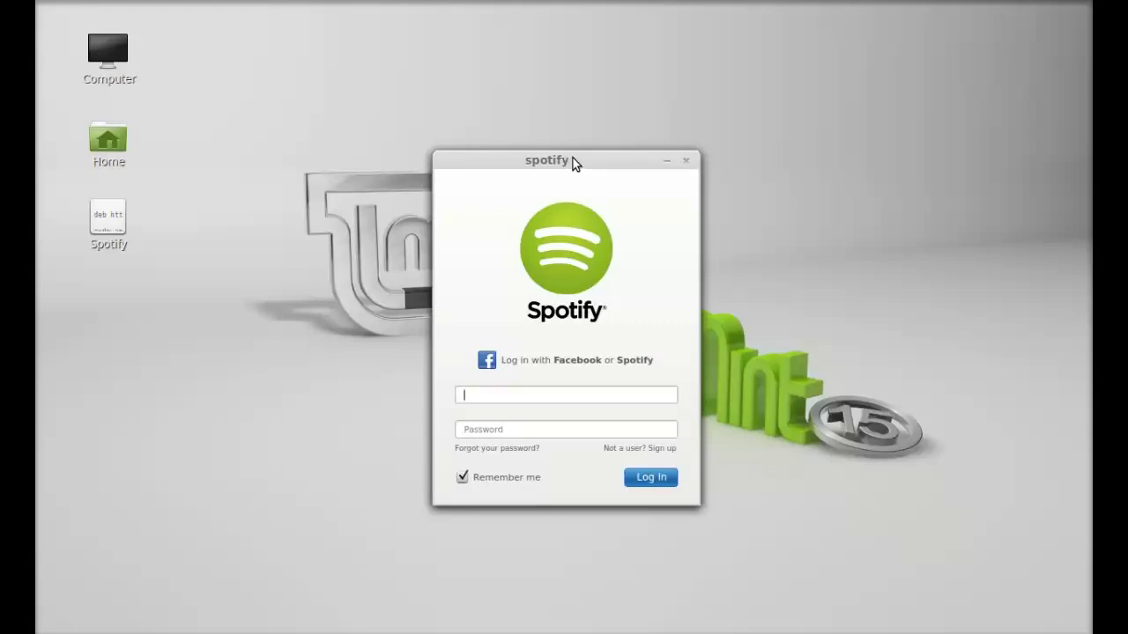
pyautogui.moveTo(572, 158); pyautogui.dragTo(573, 114)
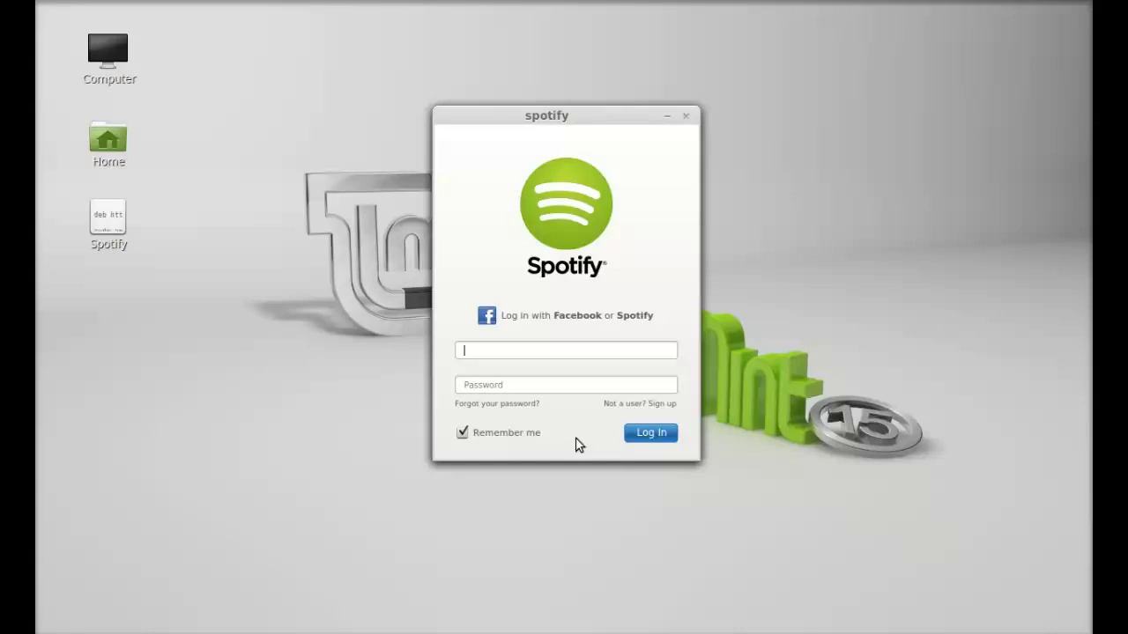
pyautogui.click(686, 117)
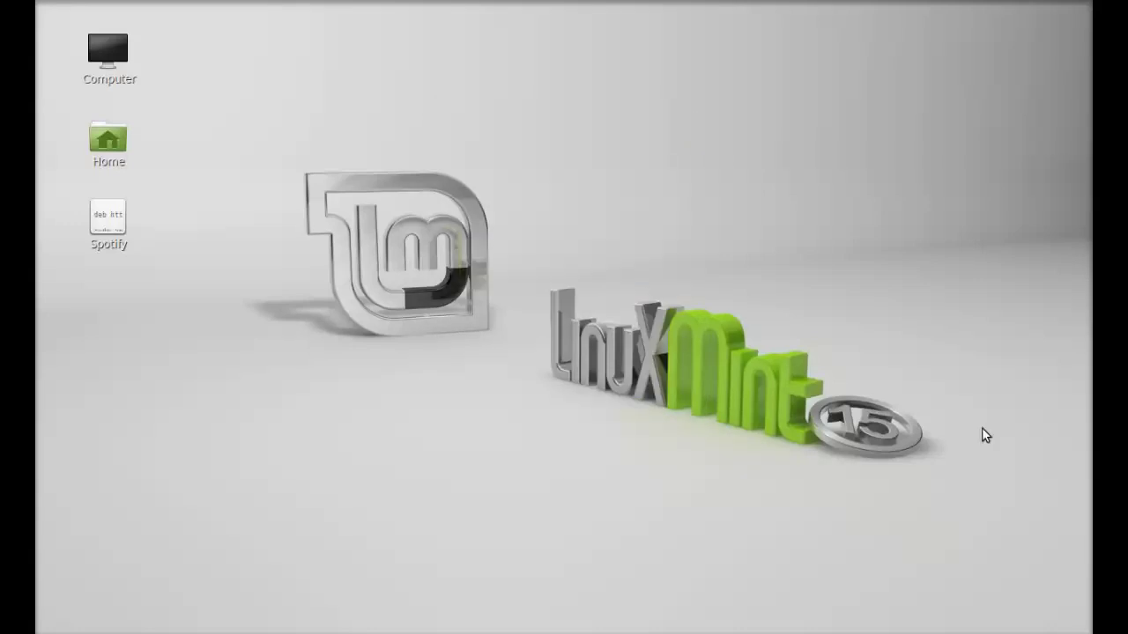